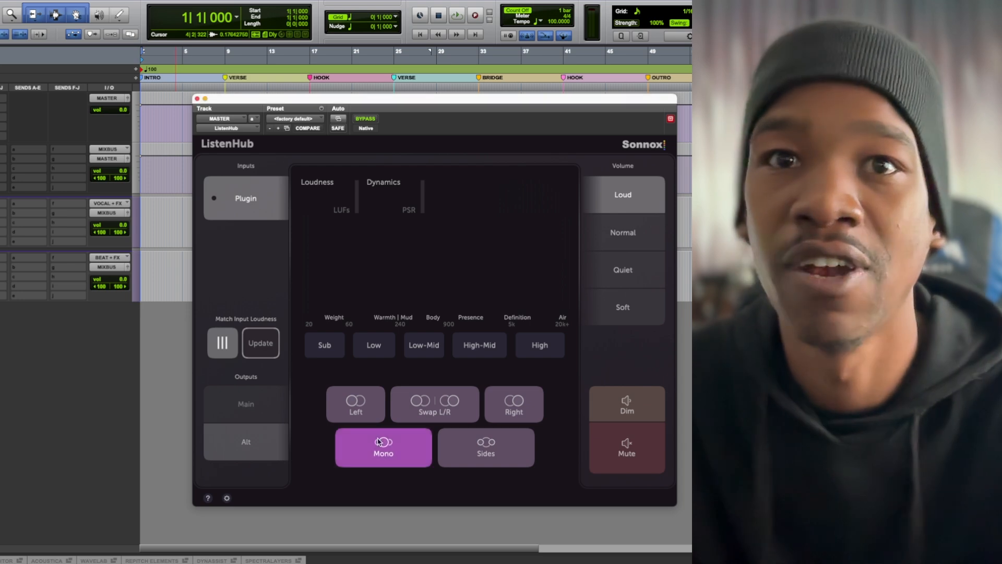
left_click(381, 448)
Turn off Mono listening and run the monitoring volume through Normal, Quiet and Soft, returning it to Loud.
left_click(631, 248)
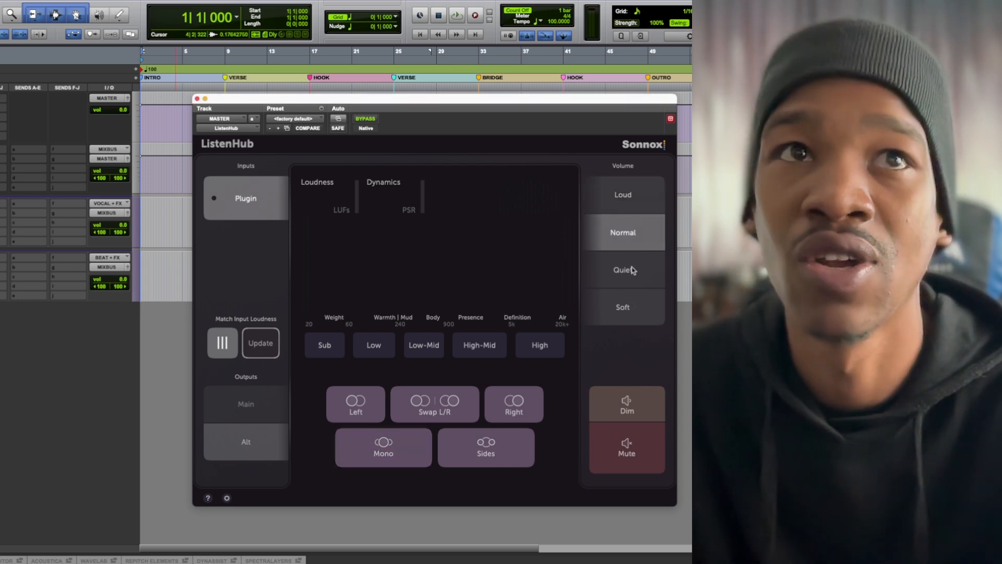
left_click(632, 267)
left_click(633, 304)
left_click(628, 200)
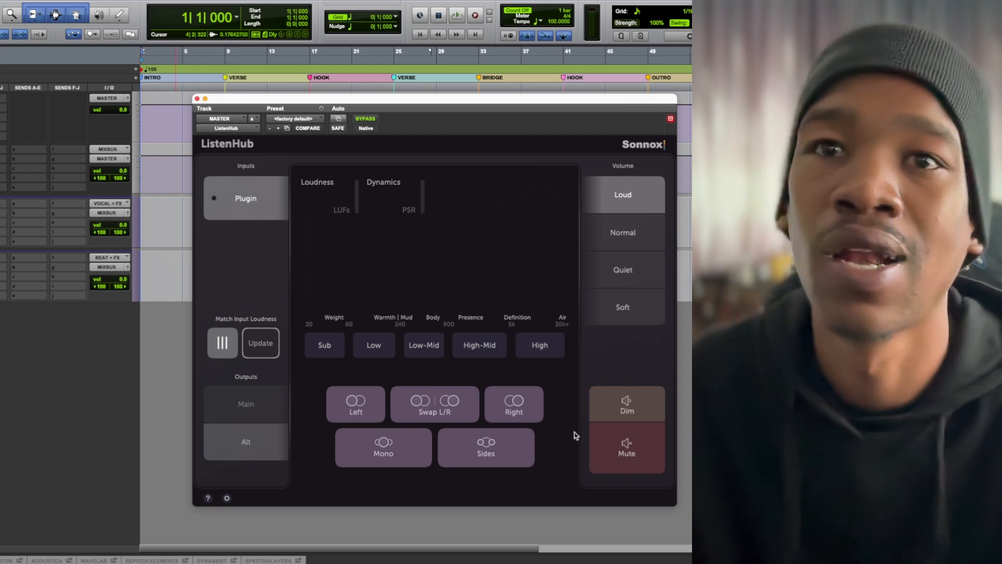
Switch Dim on and off, and do the same with Mute.
left_click(625, 402)
left_click(624, 400)
left_click(617, 459)
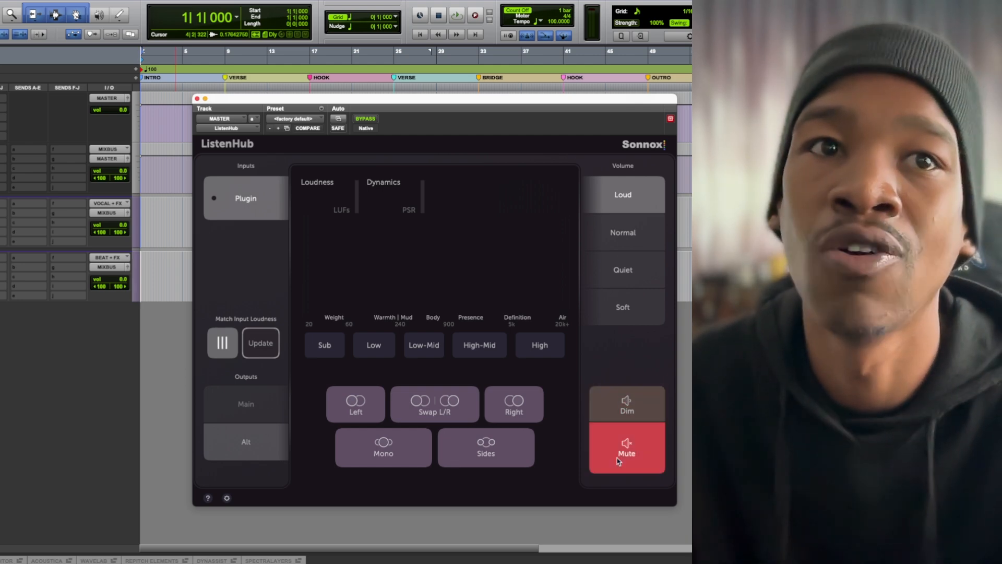
left_click(617, 458)
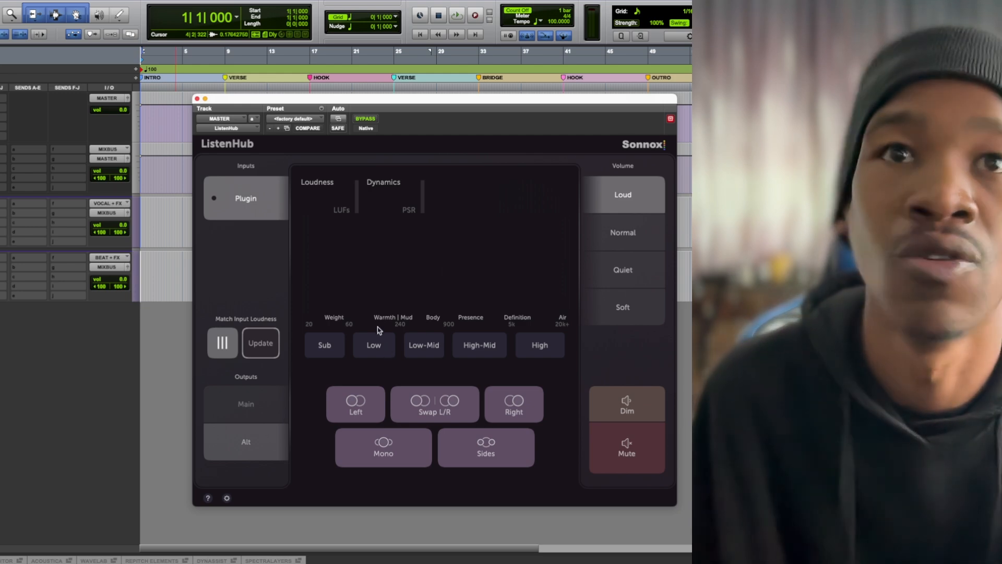
Solo the Low, Low-Mid and High-Mid frequency bands together, and turn all three off again.
left_click_drag(385, 343, 417, 347)
left_click(466, 347)
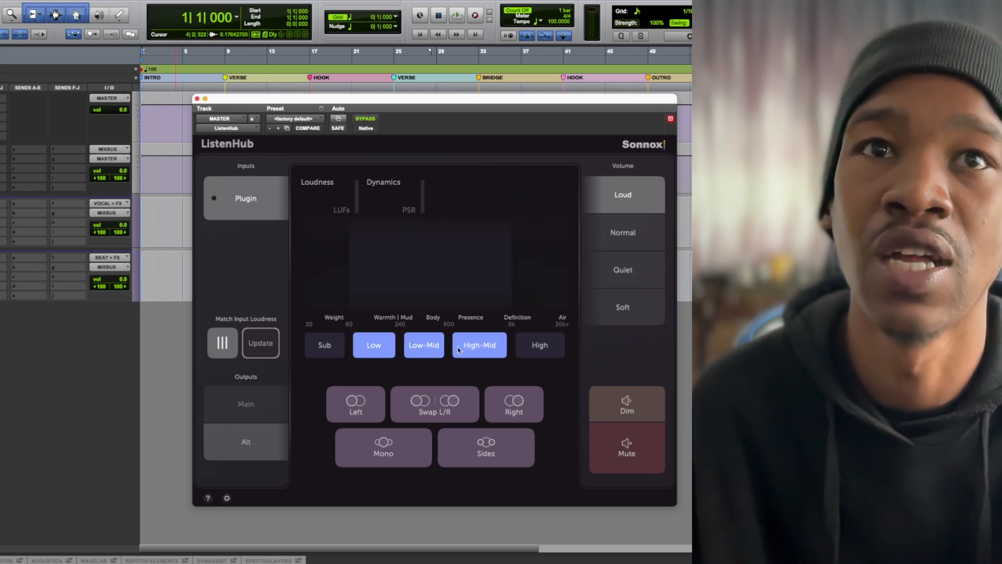
left_click(409, 348)
left_click(384, 347)
left_click(481, 347)
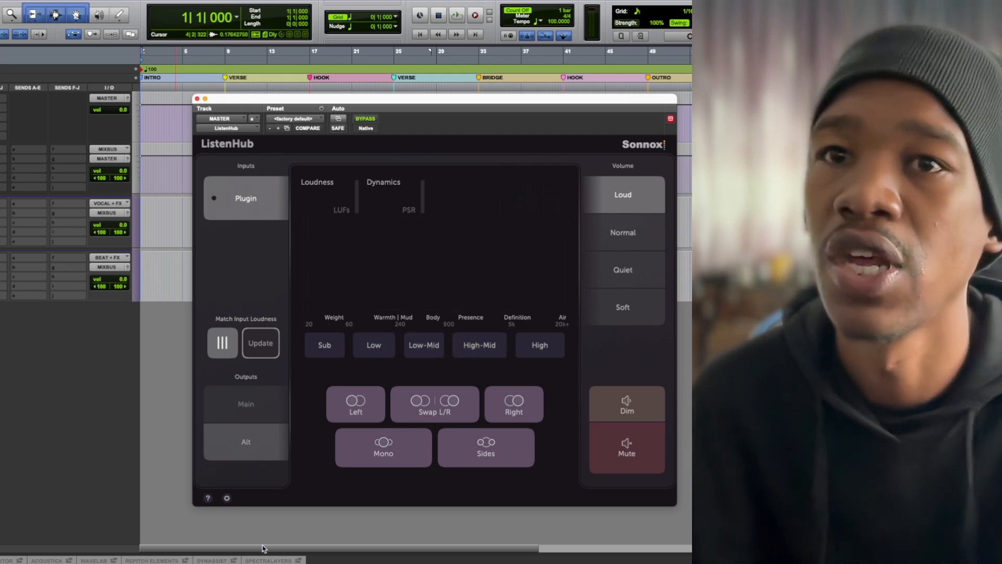
Close the ListenHub plug-in window and expand the BEAT + FX folder track.
left_click(198, 100)
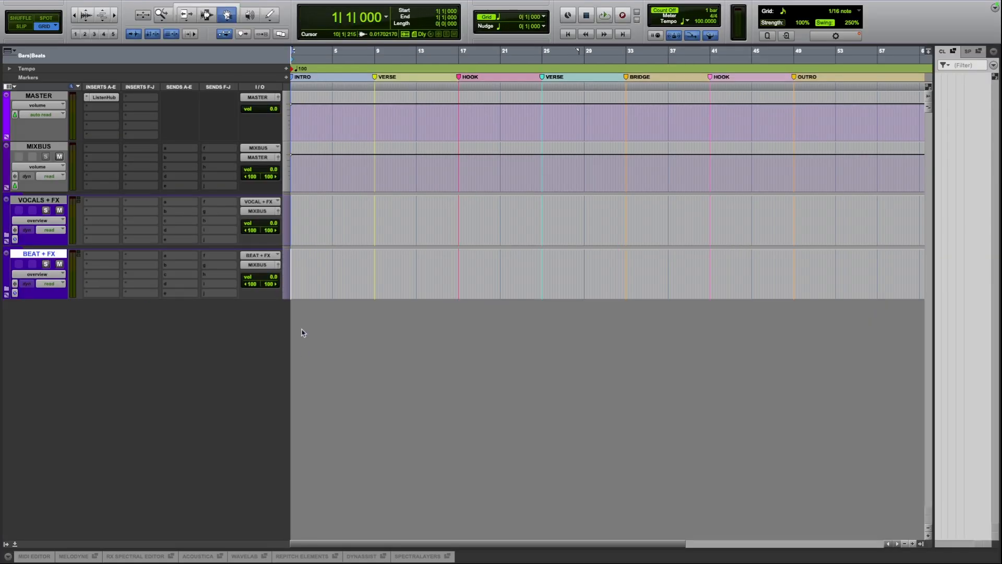
left_click(7, 289)
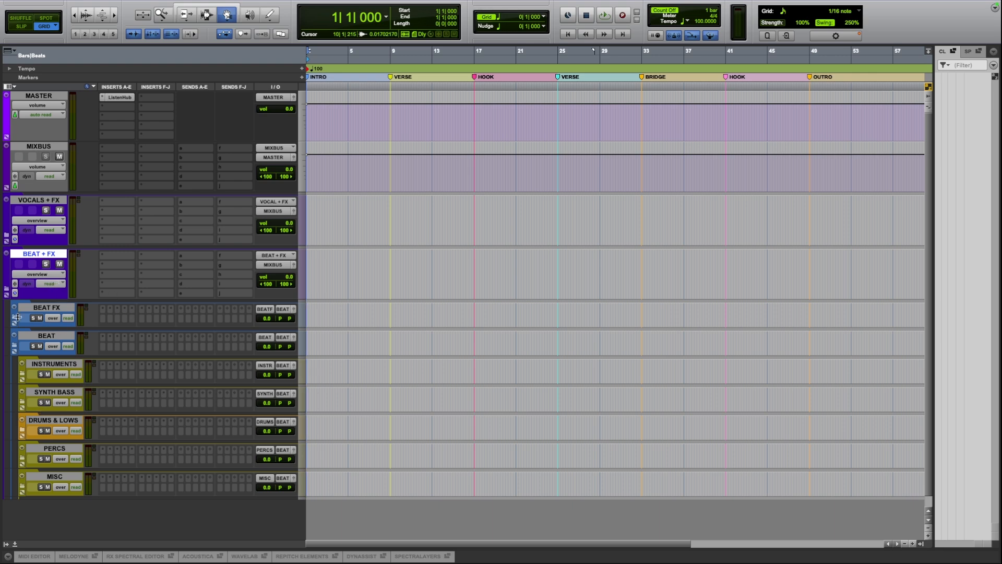
left_click(6, 291)
left_click(7, 291)
Increase the height of all the tracks shown, including those inside the BEAT + FX folder.
key("super+alt+1")
key("ctrl+Up")
scroll(221, 532, "down", 8)
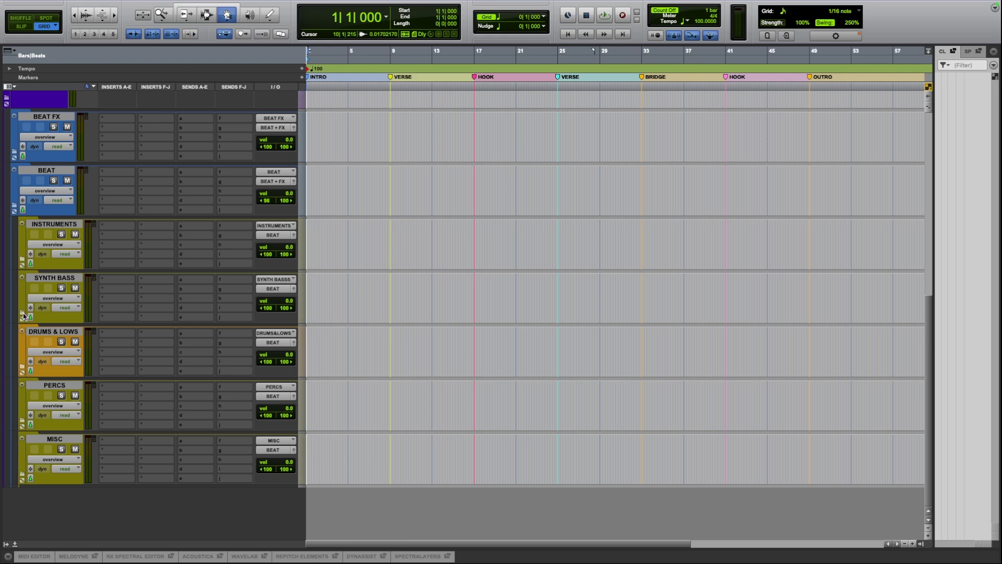
Look inside the DRUMS & LOWS folder, collapse it again, and move the track selection to PERCS and MISC.
left_click(23, 371)
left_click(56, 389)
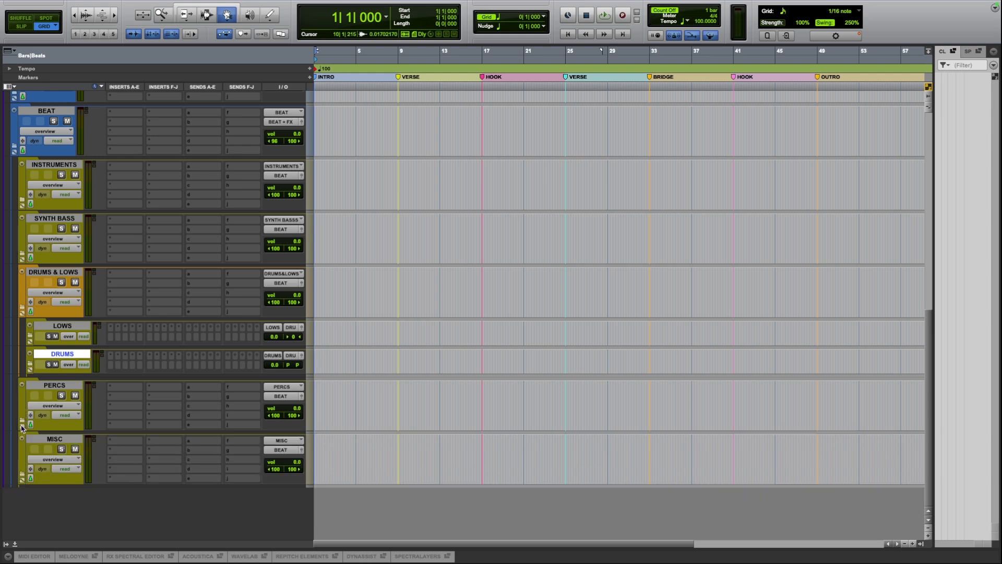
key("semicolon")
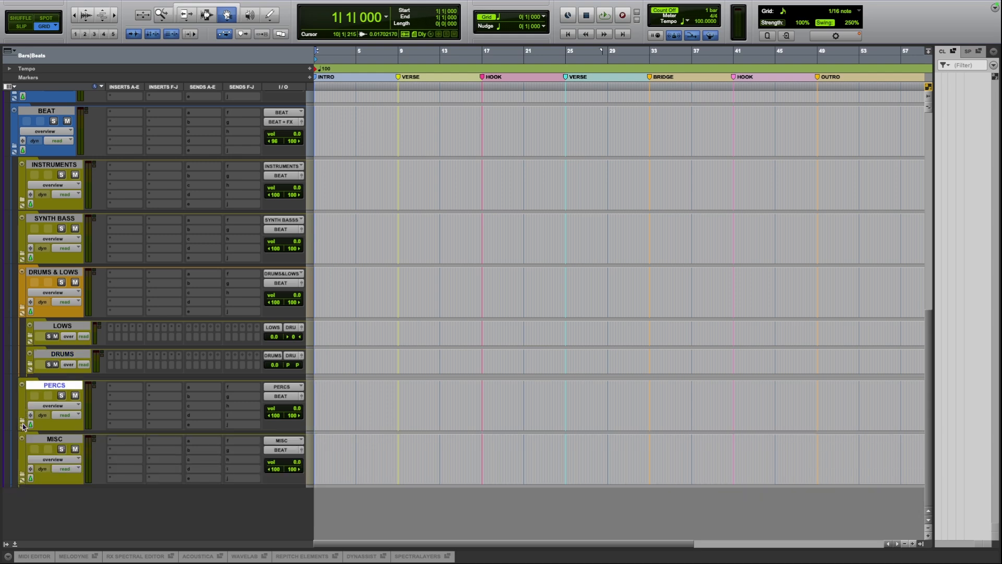
left_click(21, 307)
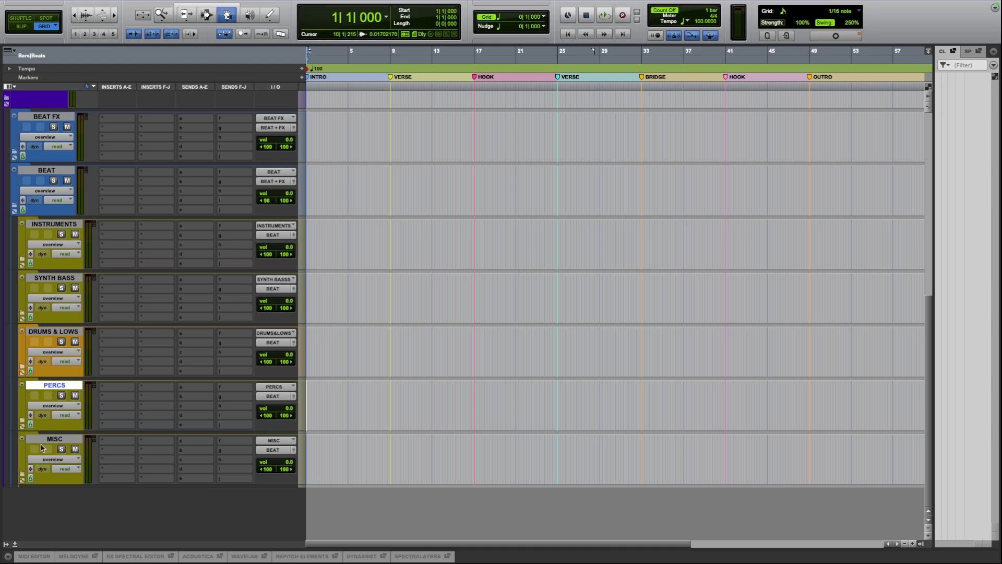
key("semicolon")
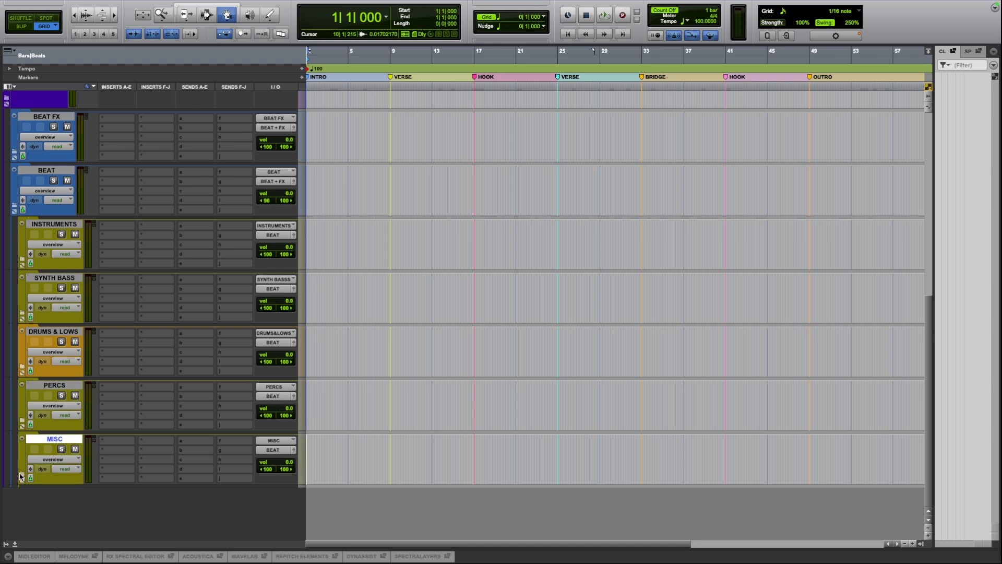
Check the SYNTH BASS track's output routing without changing it, and collapse the BEAT folder.
scroll(344, 450, "up", 5)
scroll(344, 450, "down", 4)
left_click(273, 288)
left_click(237, 292)
left_click(53, 171)
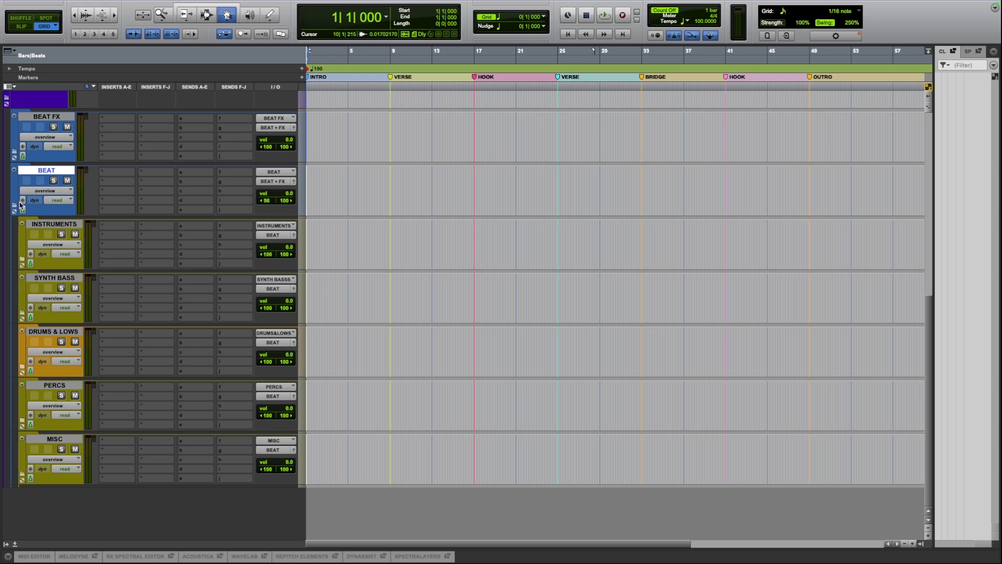
scroll(14, 207, "up", 5)
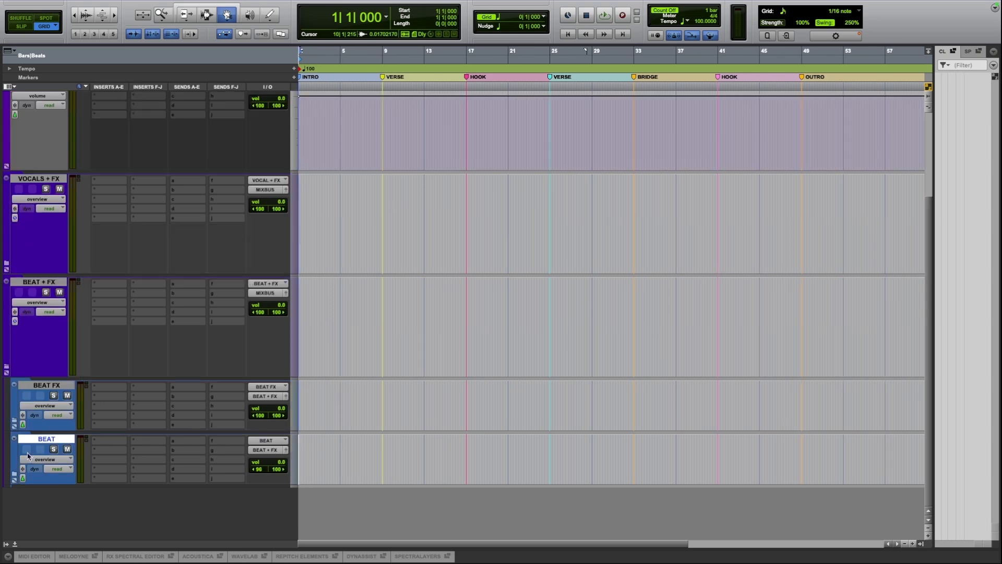
Select the BEAT FX, BEAT + FX and BEAT folder tracks in turn, and collapse the BEAT + FX folder.
left_click(49, 388)
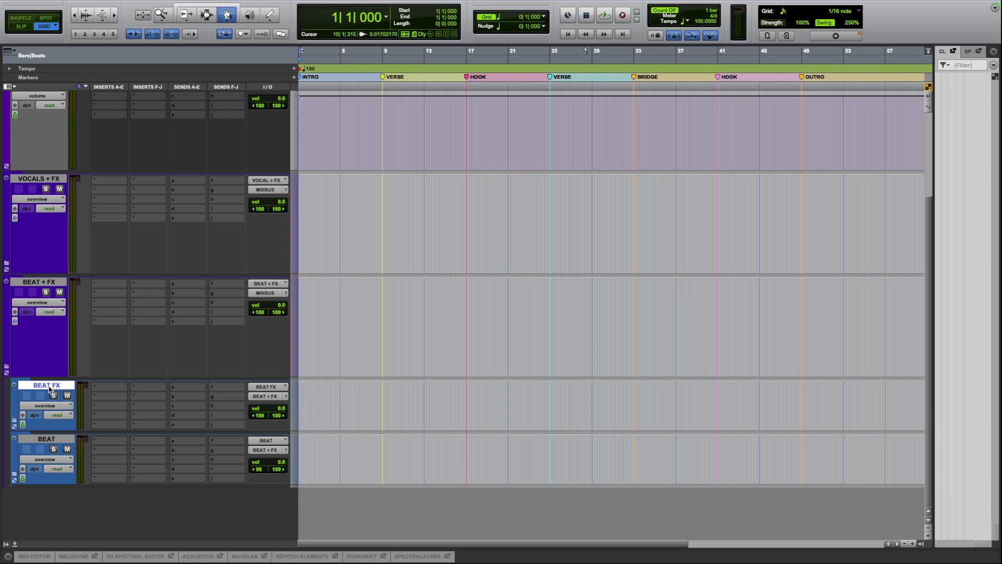
left_click(46, 283)
left_click(35, 440)
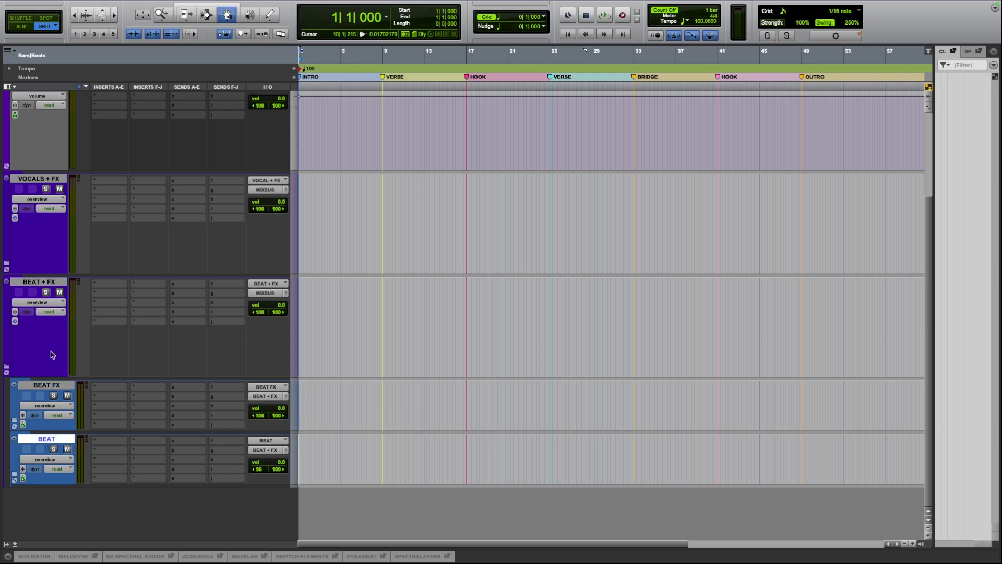
left_click(8, 367)
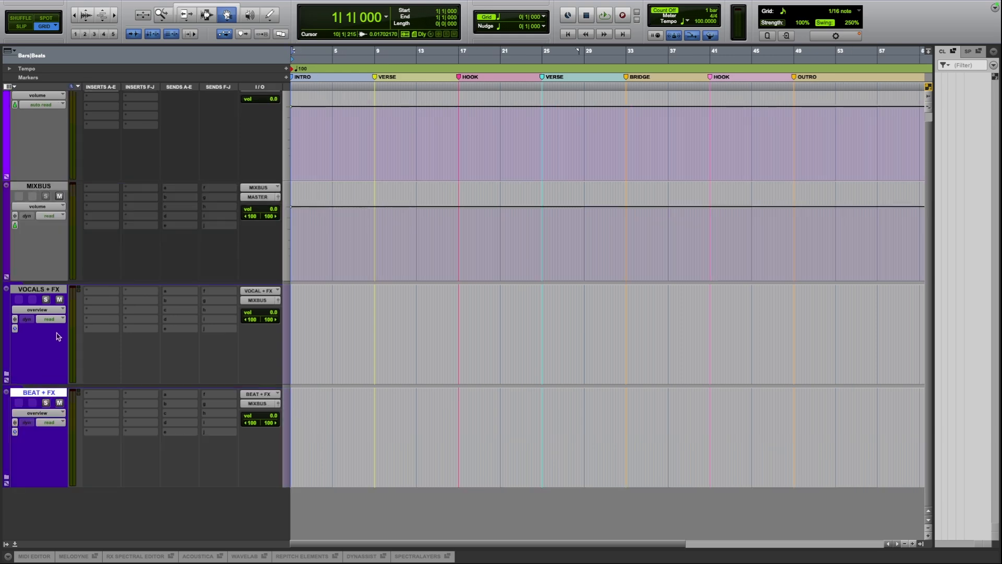
Expand the VOCALS + FX folder and the VOCALS FX folder inside it.
left_click(40, 291)
left_click(34, 394)
left_click(6, 374)
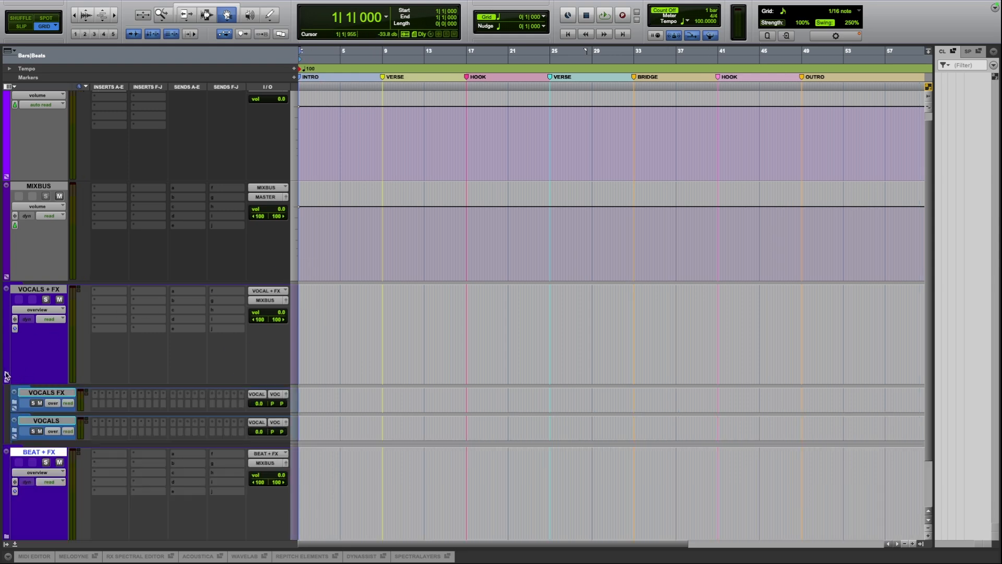
scroll(37, 381, "down", 3)
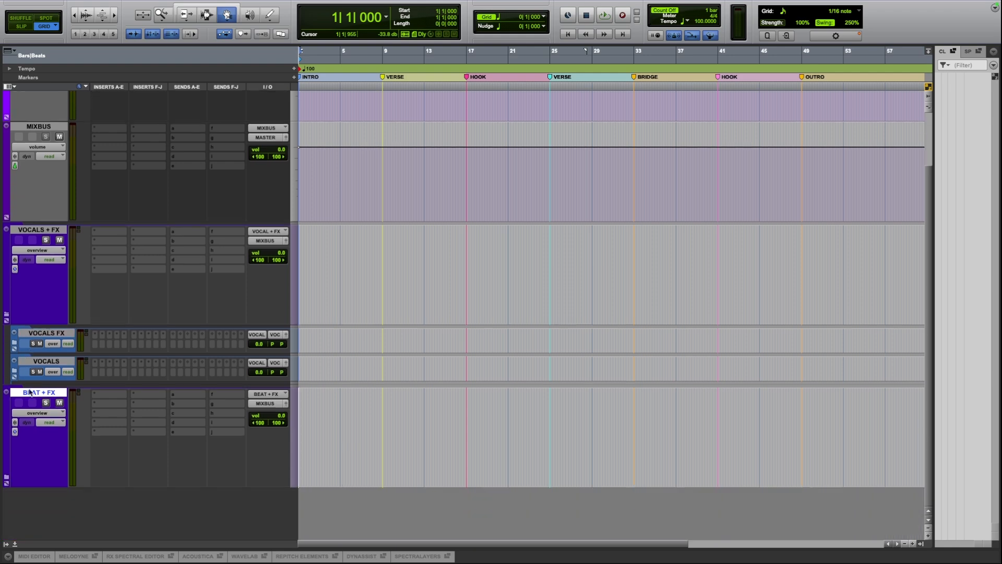
left_click(14, 344)
scroll(21, 342, "down", 8)
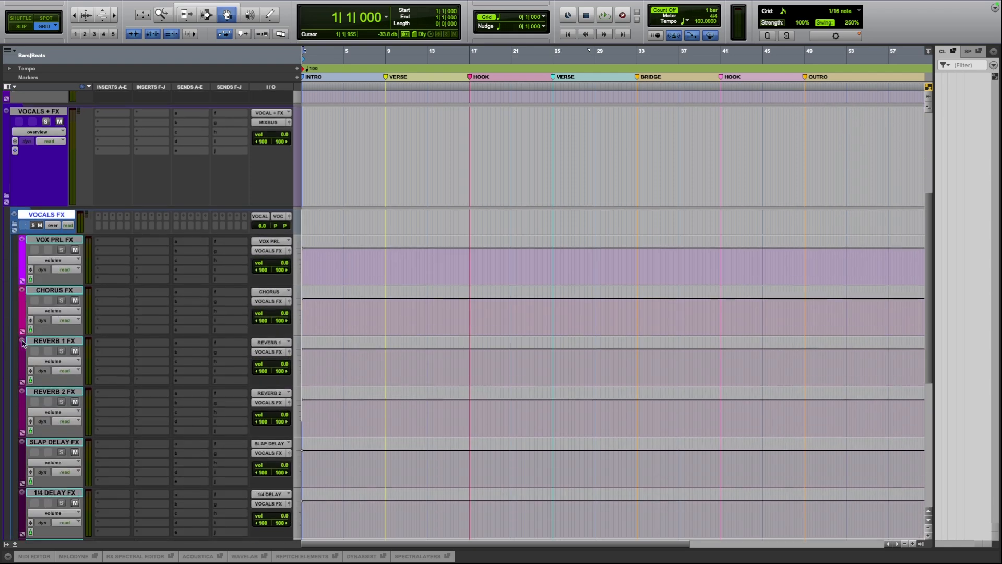
Look through the effect tracks from VOX PRL FX to THROW DELAYFX, and collapse the VOCALS FX folder.
scroll(81, 361, "down", 9)
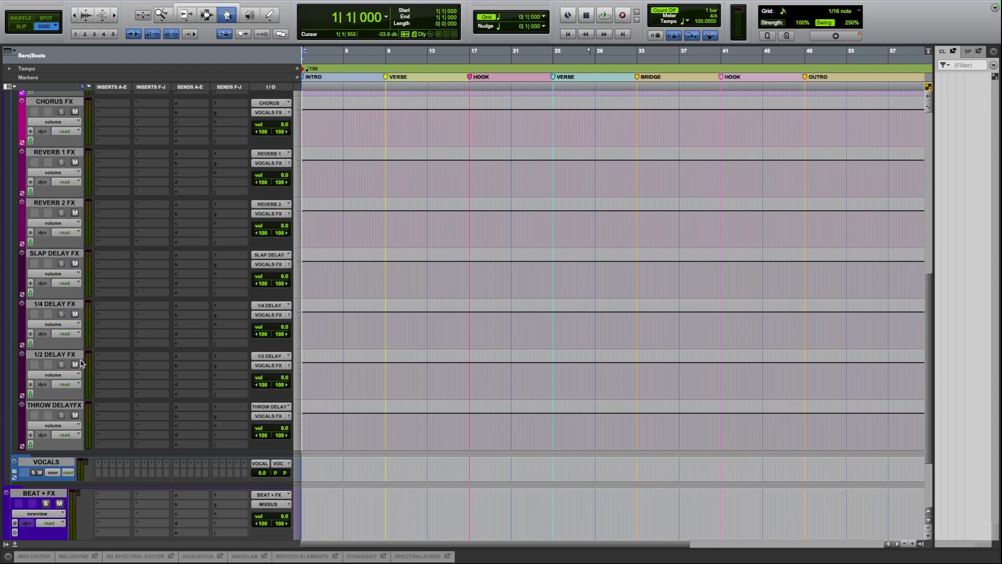
scroll(81, 363, "up", 4)
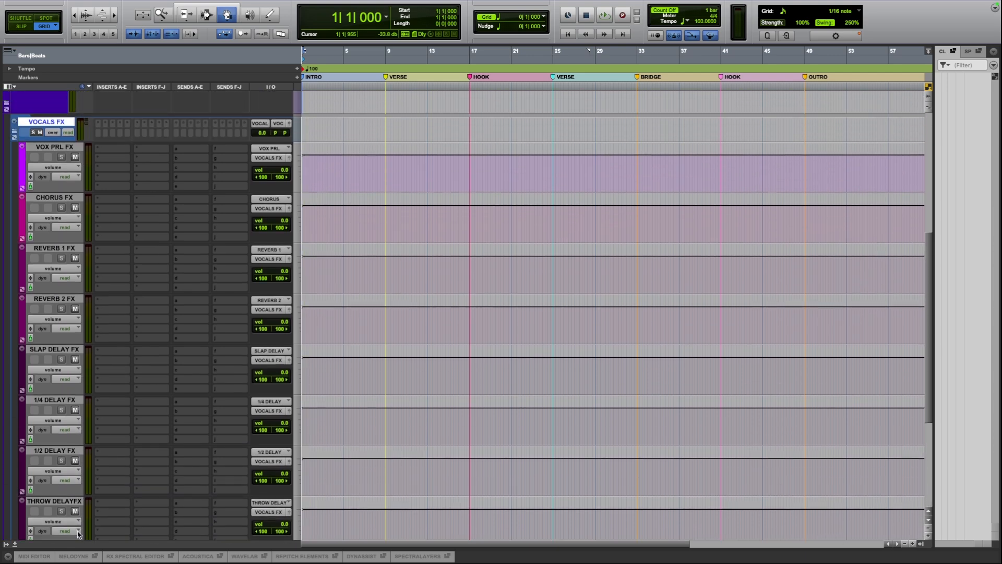
scroll(83, 503, "up", 4)
scroll(82, 503, "down", 8)
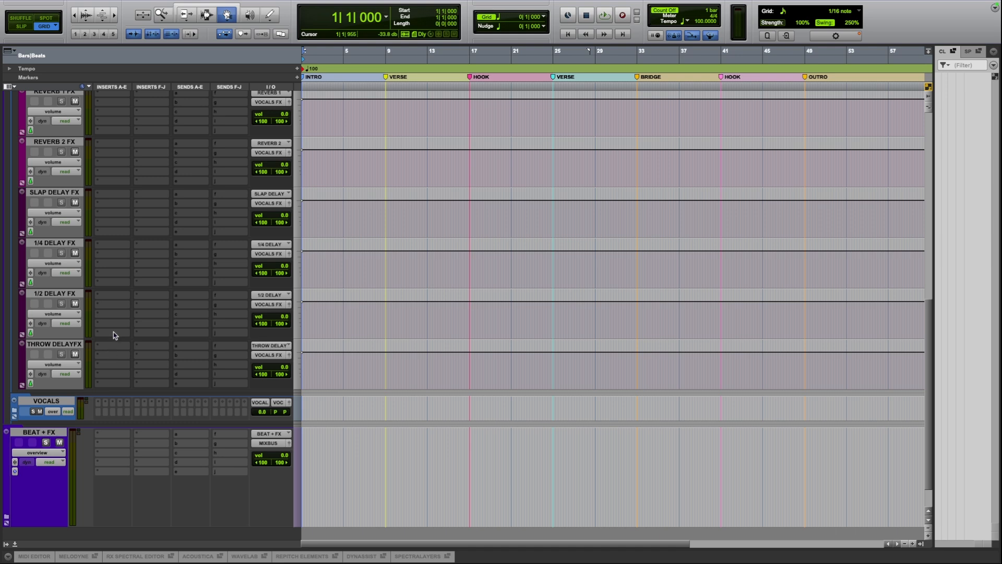
scroll(115, 331, "up", 8)
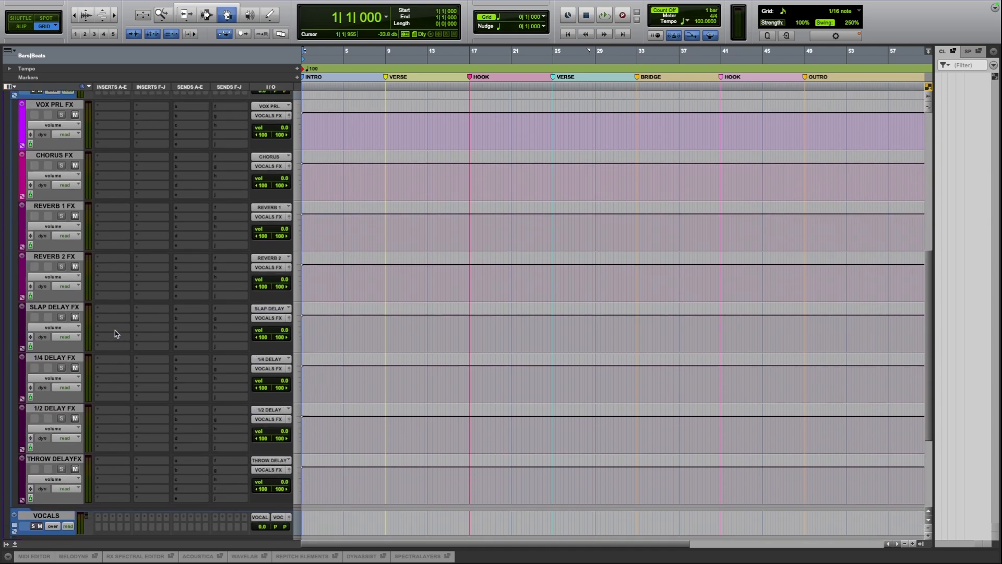
scroll(115, 331, "up", 7)
scroll(115, 331, "down", 1)
left_click(14, 203)
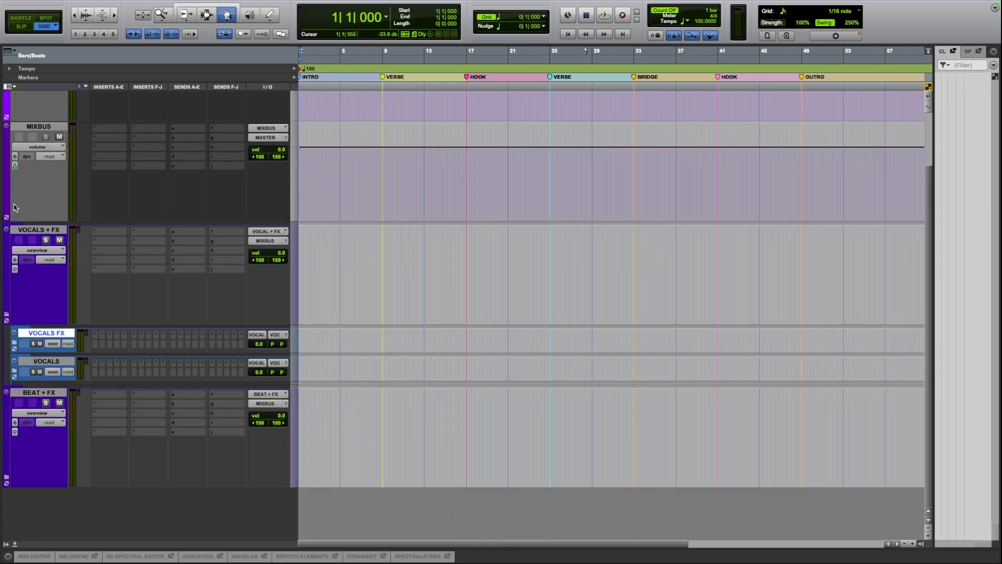
Mute and unmute the VOCALS FX folder track, and expand the VOCALS folder.
left_click(40, 344)
left_click(40, 344)
left_click(14, 375)
scroll(104, 410, "down", 3)
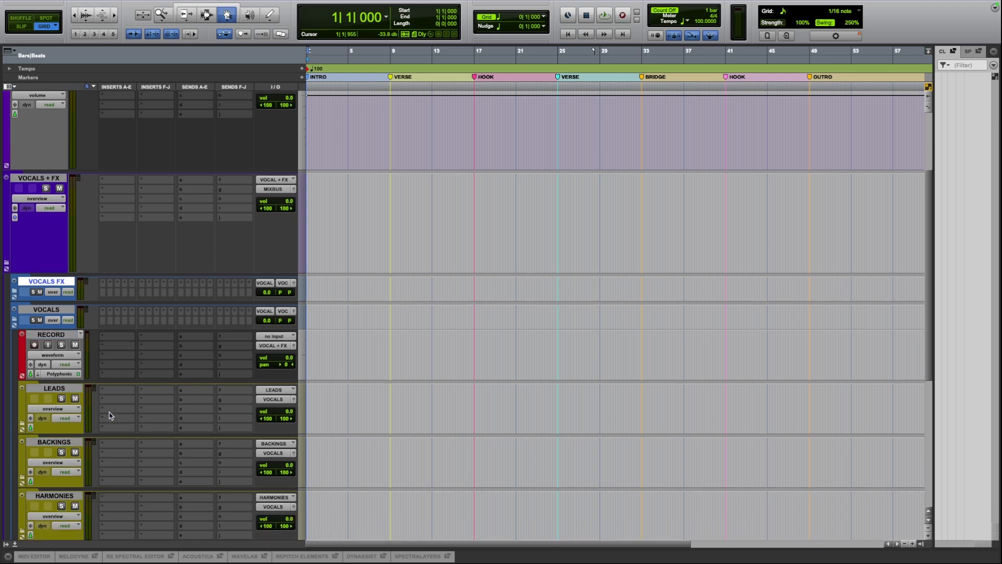
Look through the RECORD, LEADS, BACKINGS, HARMONIES, AD LIBS and EXTRA VOCALS tracks, and collapse the VOCALS folder.
scroll(169, 464, "down", 10)
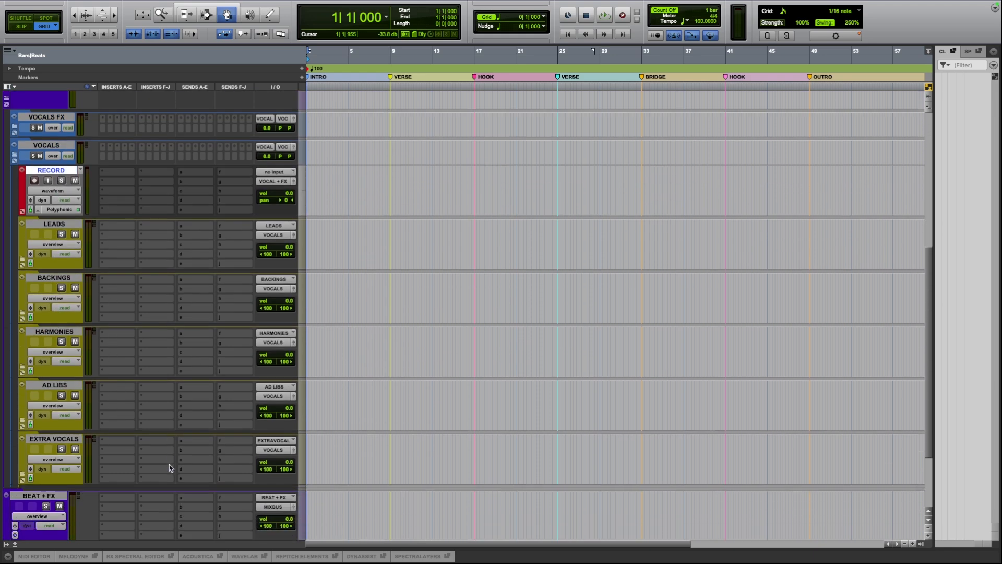
scroll(169, 464, "up", 5)
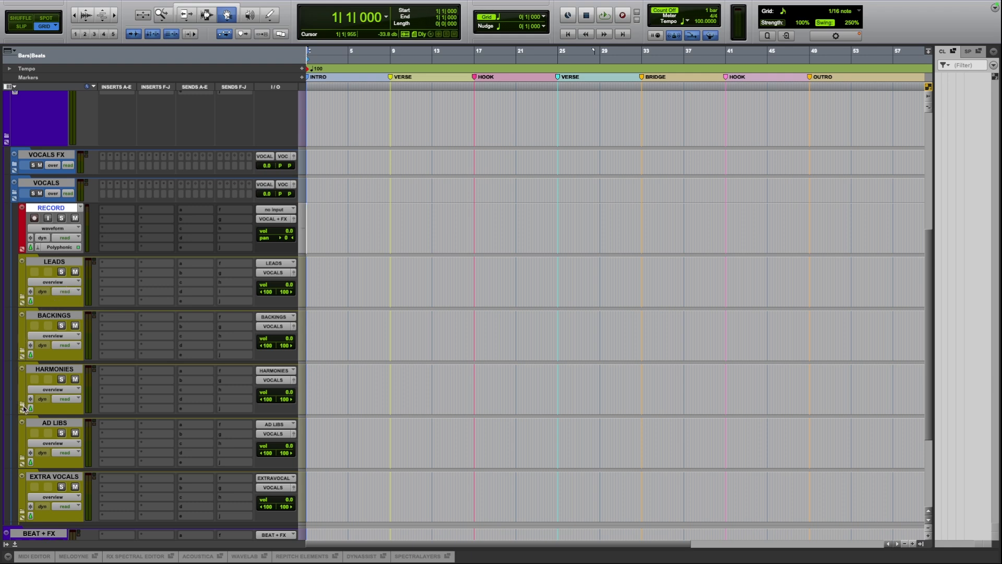
scroll(24, 449, "down", 2)
scroll(24, 462, "down", 1)
scroll(199, 165, "up", 10)
scroll(200, 165, "down", 10)
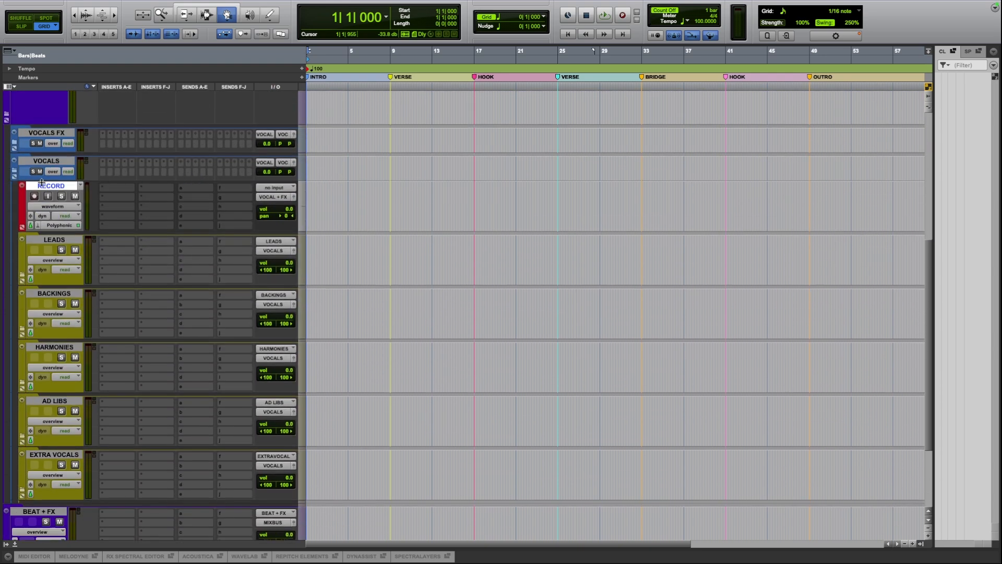
left_click(14, 174)
Collapse the VOCALS + FX folder, and select the BEAT + FX and VOCALS + FX folder tracks in turn.
left_click(42, 362)
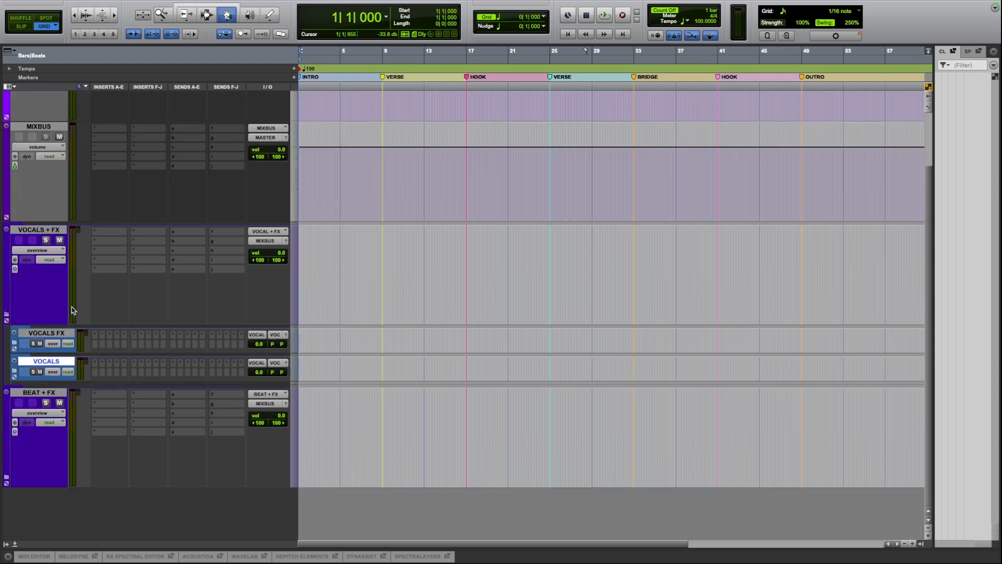
left_click(45, 230)
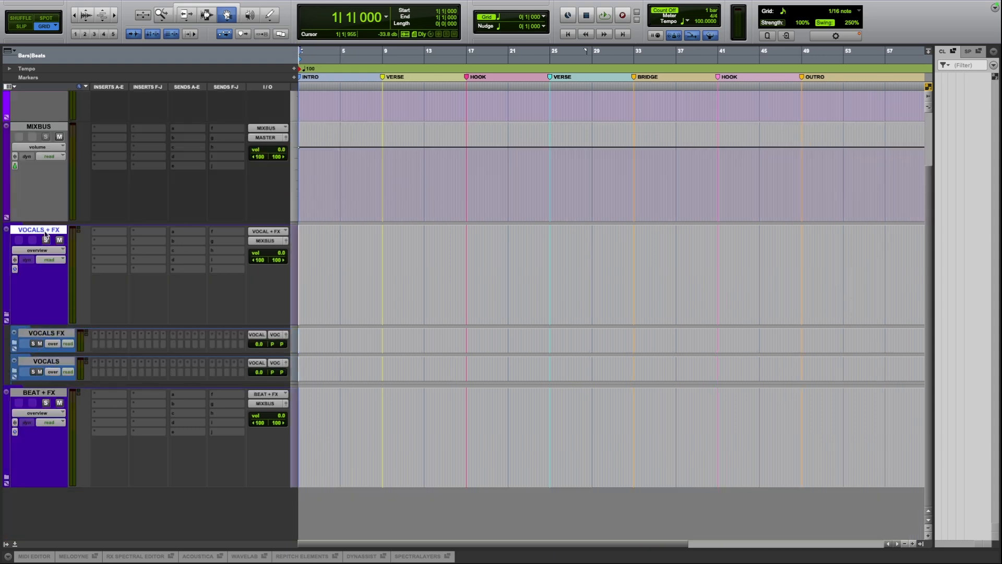
left_click(7, 316)
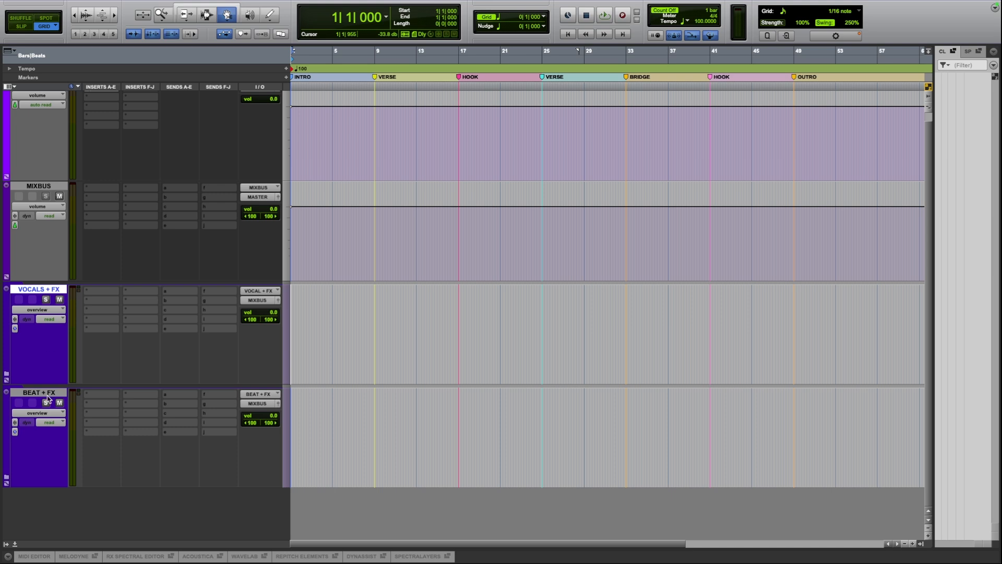
left_click(35, 394)
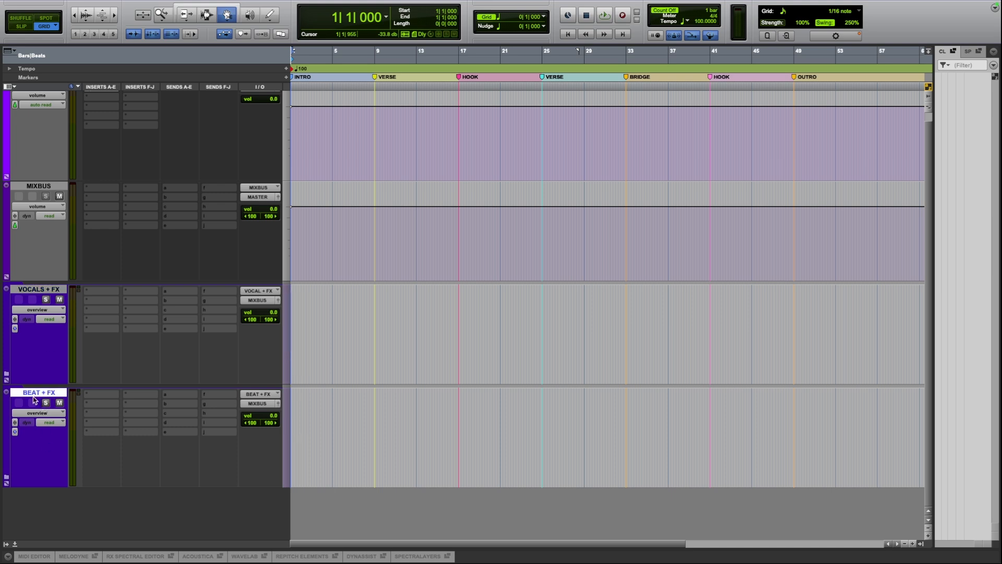
left_click(37, 290)
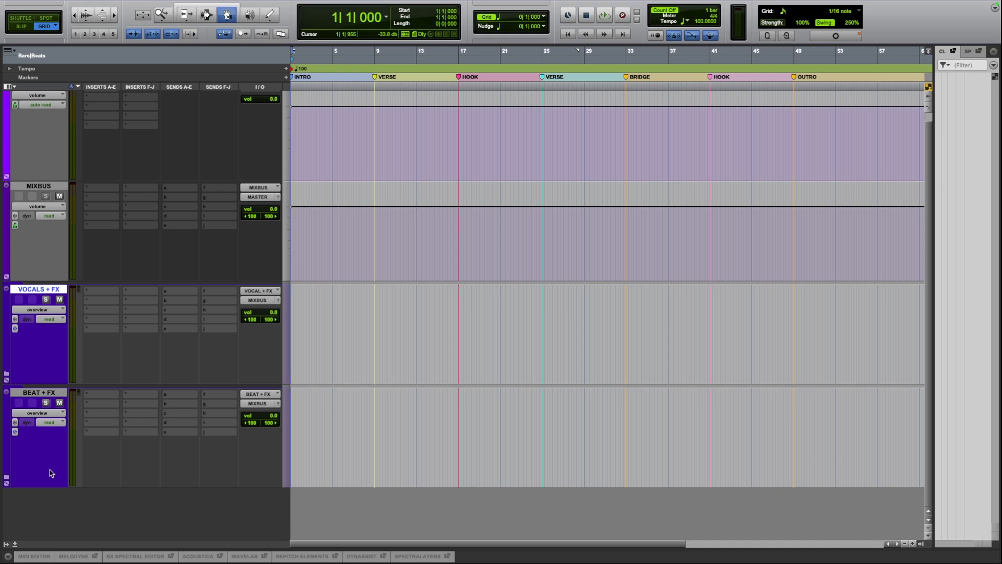
Select the MIXBUS track and look over its place between the MASTER track and the VOCALS + FX and BEAT + FX folders.
left_click(10, 240)
scroll(36, 370, "up", 1)
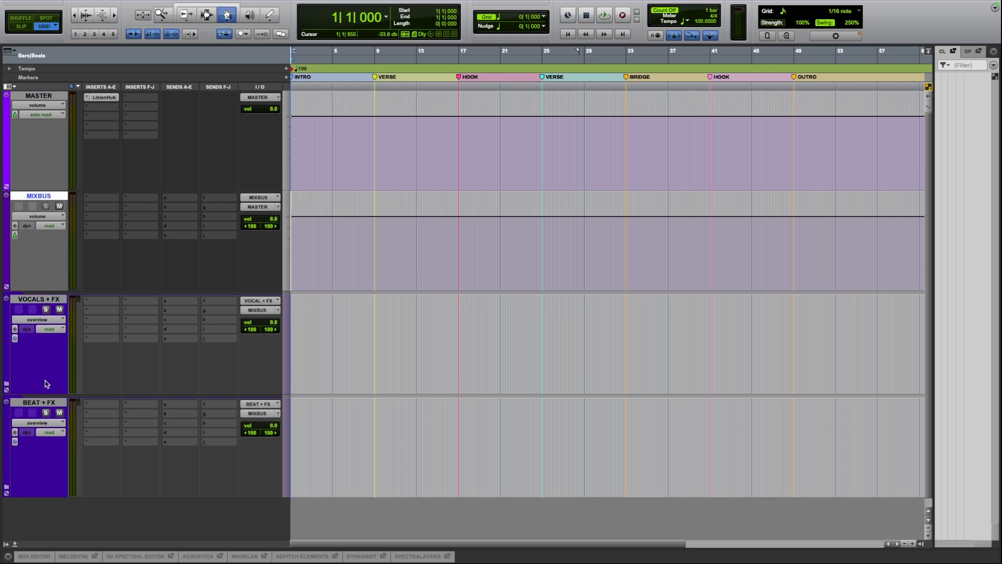
scroll(172, 265, "down", 1)
scroll(172, 265, "up", 1)
Expand the BEAT + FX folder and its BEAT subfolder, and look through the tracks from INSTRUMENTS to MISC.
left_click(6, 487)
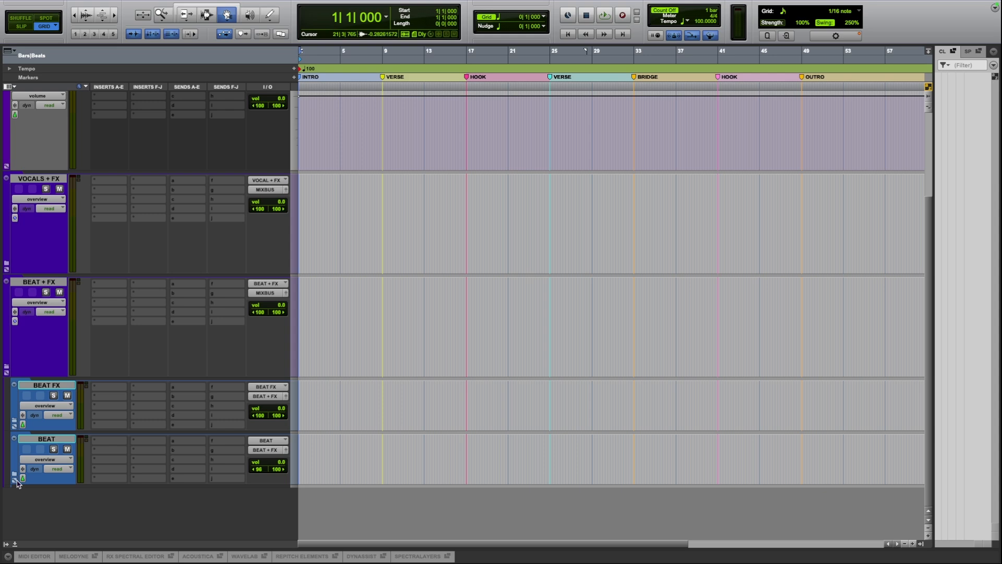
left_click(15, 476)
scroll(17, 477, "down", 5)
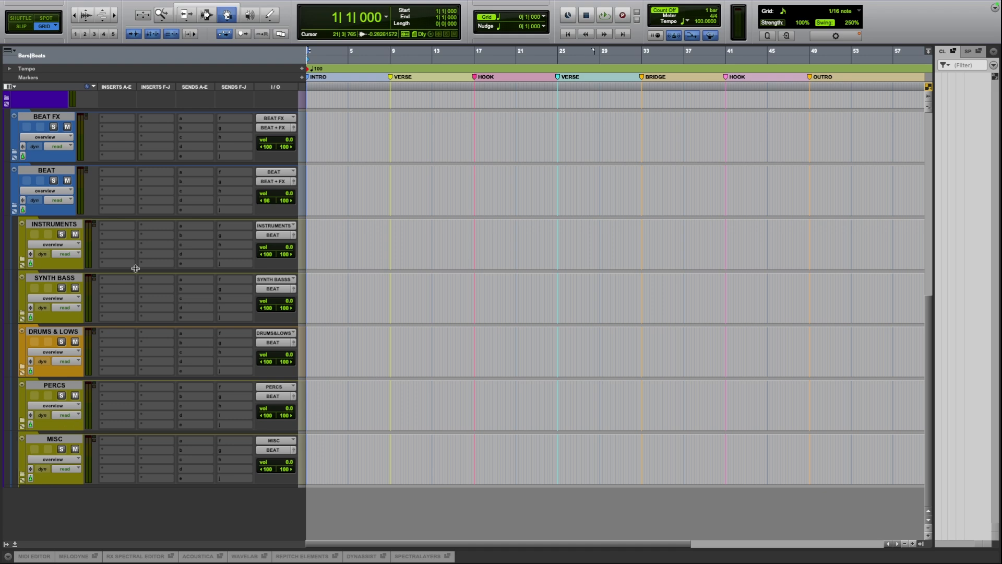
Show the track list beside the INSTRUMENTS to MISC tracks, and hide it again.
left_click(2, 358)
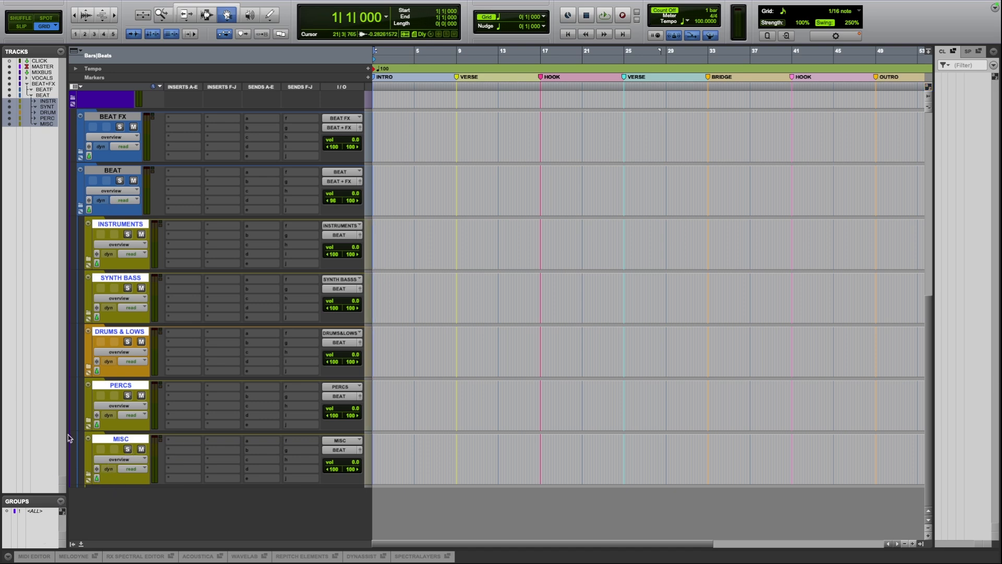
double_click(68, 414)
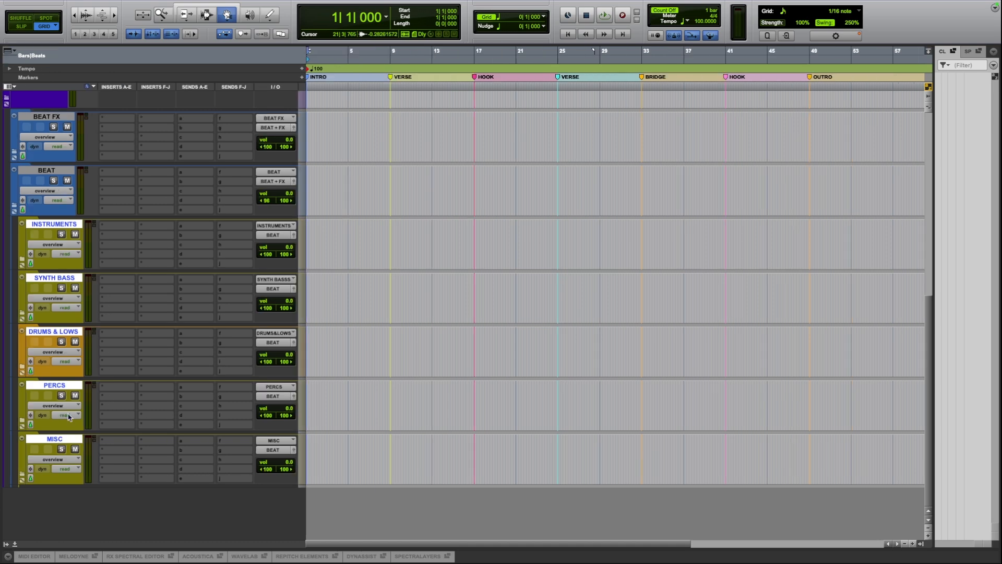
Collapse the BEAT subfolder and the BEAT + FX folder.
left_click(15, 206)
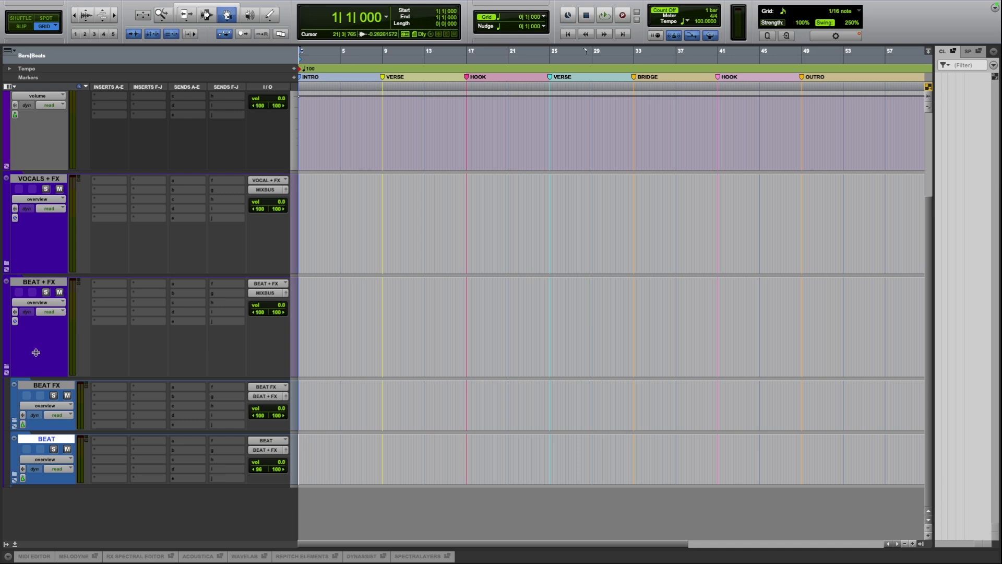
left_click(7, 369)
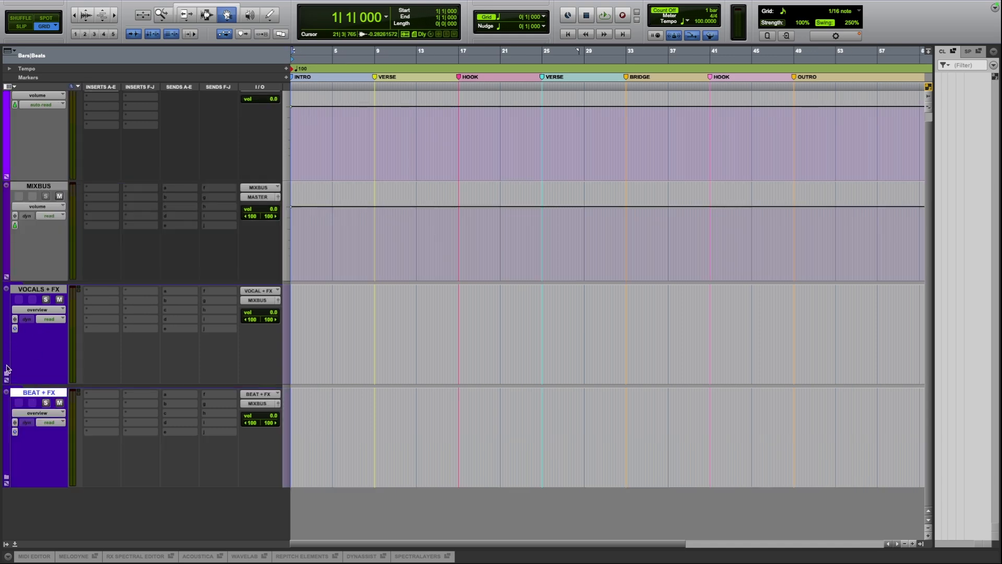
scroll(76, 210, "up", 1)
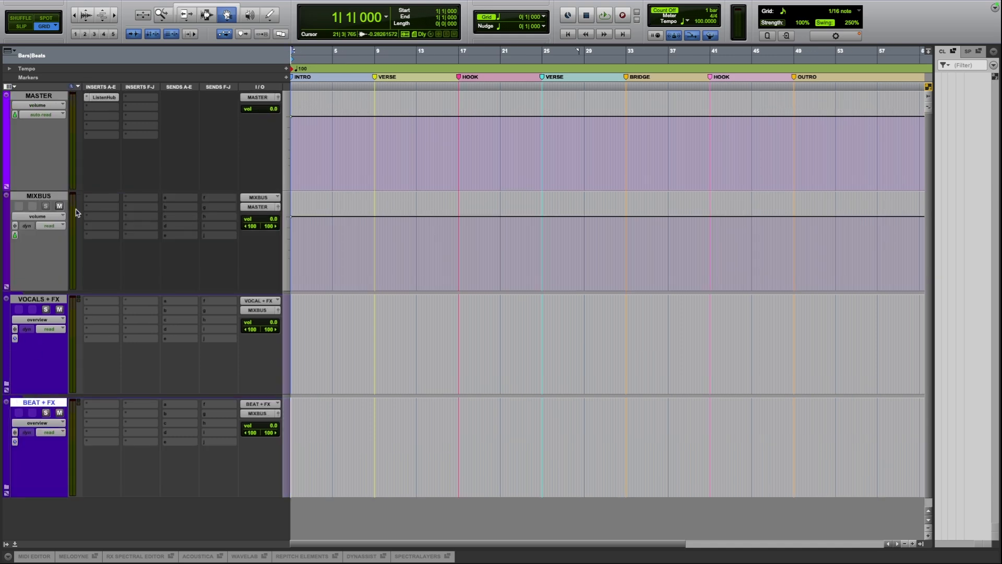
Open and close the ListenHub insert on the MASTER track, and select the MIXBUS track.
left_click(59, 96)
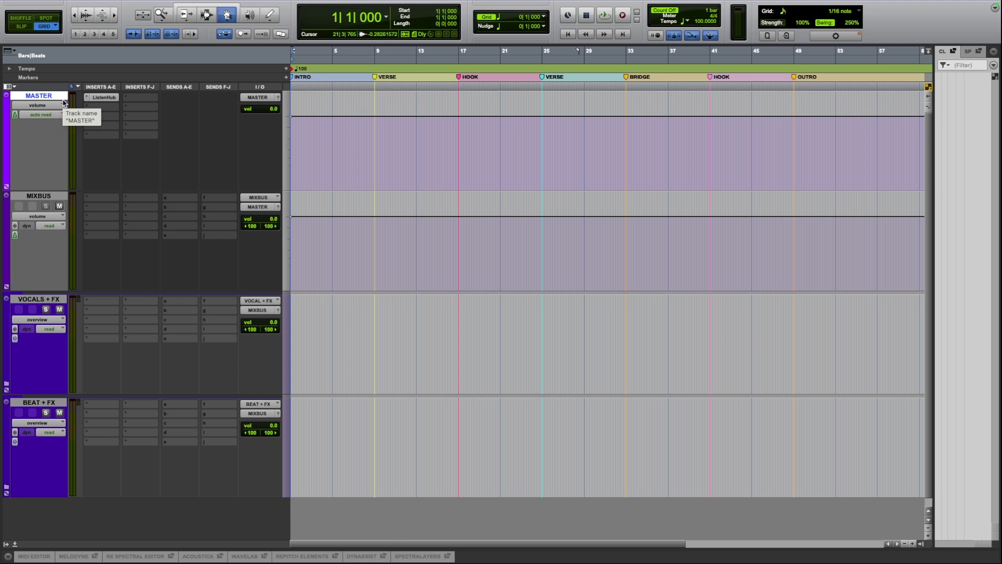
left_click(98, 99)
left_click(98, 99)
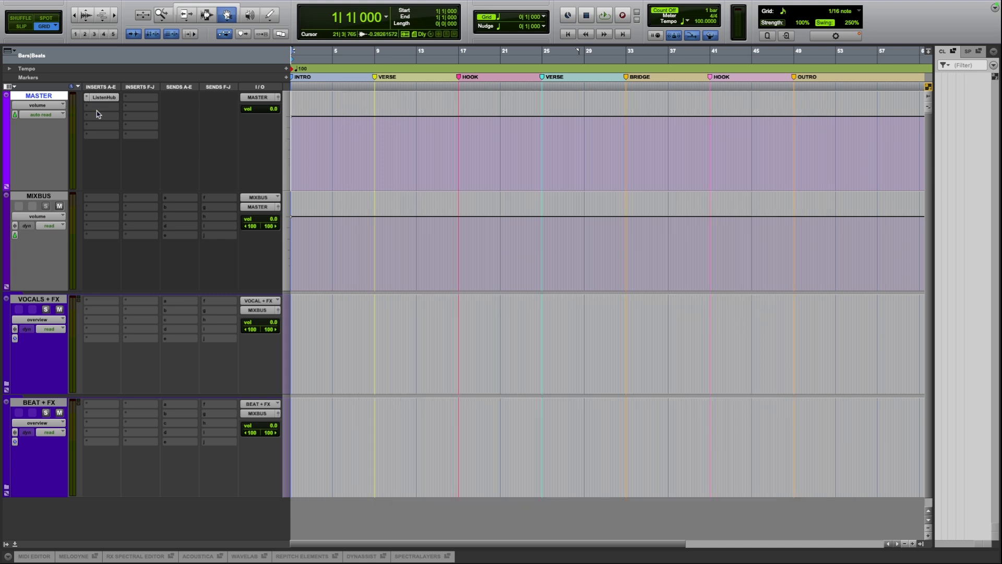
left_click(30, 199)
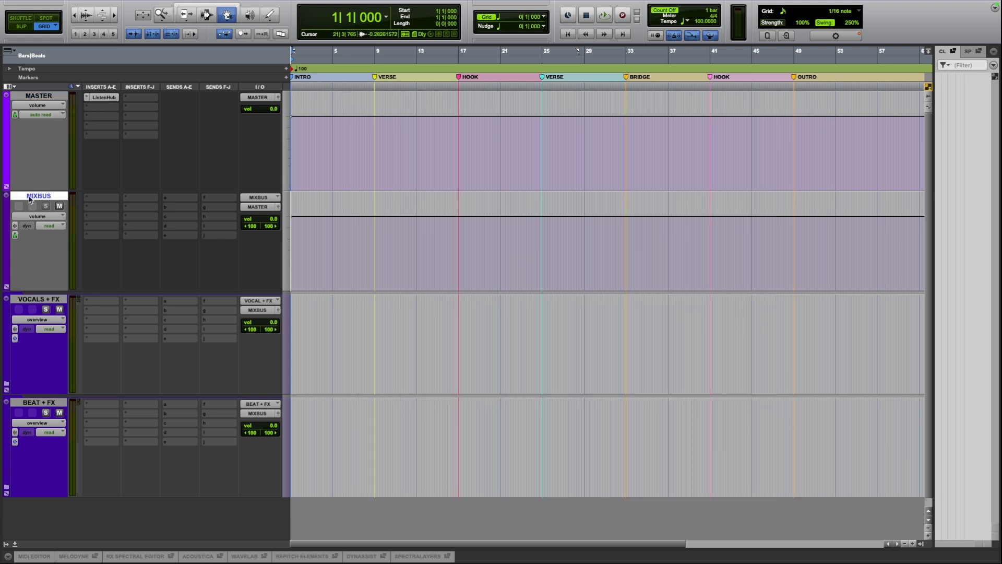